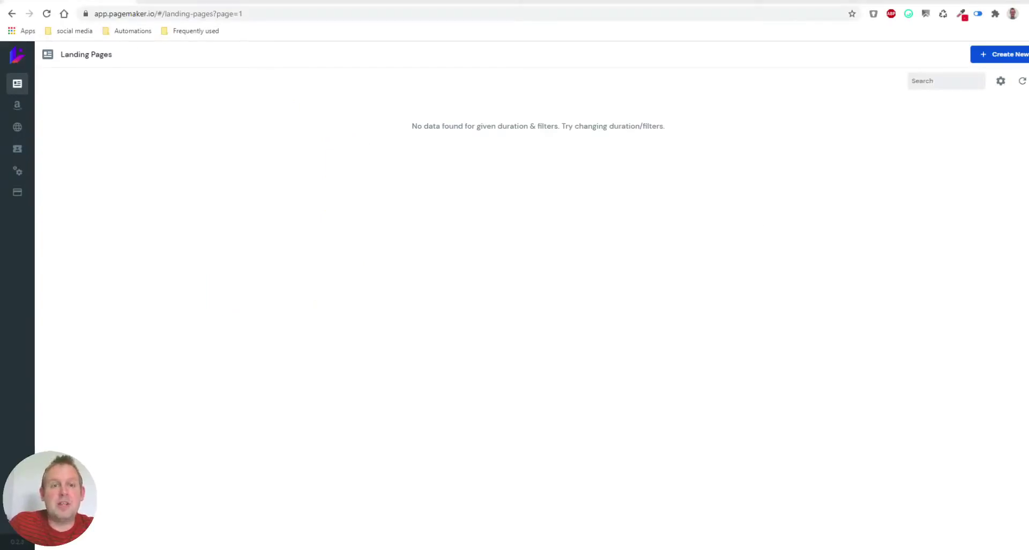
Create a new landing page project named "Landing page demo" with the description "demo".
left_click(1000, 58)
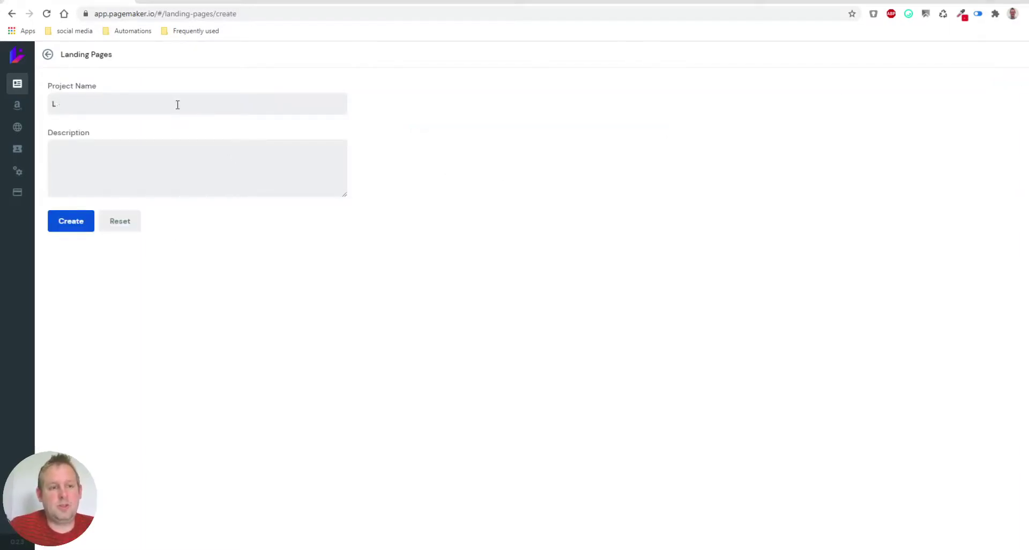
type("L")
key("BackSpace")
type("Landing page demo")
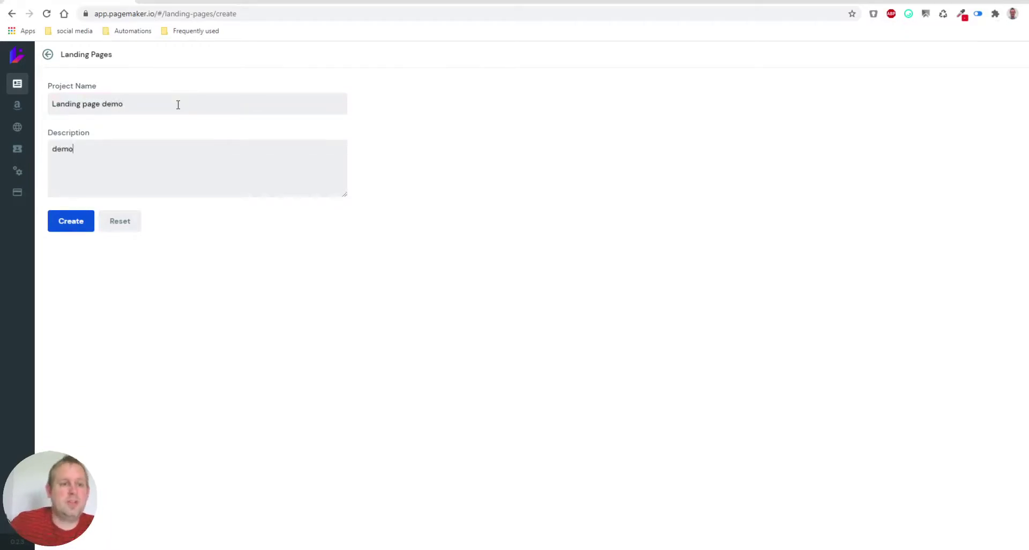
left_click(70, 223)
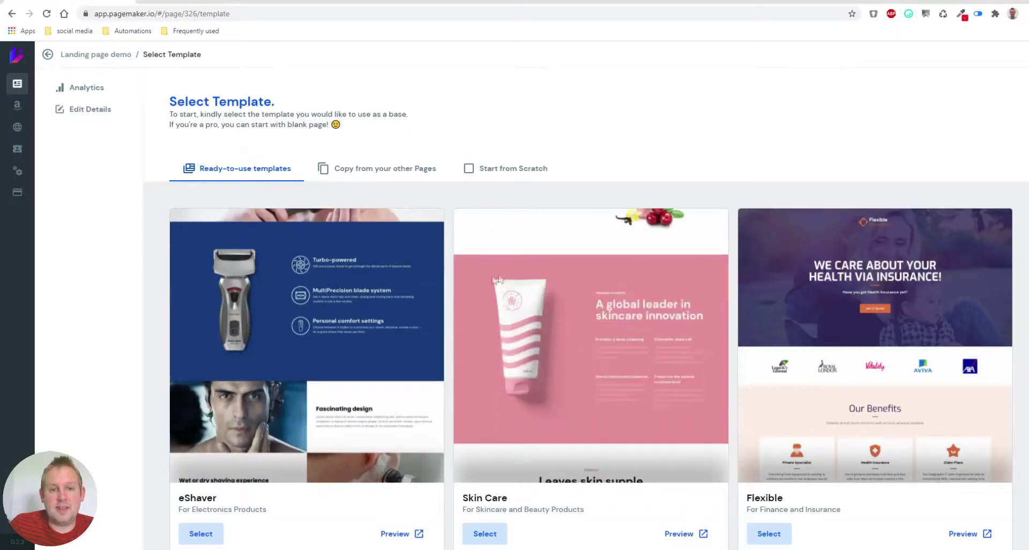
Look through the ready-to-use landing page templates.
scroll(454, 378, "down", 1)
scroll(448, 457, "down", 6)
scroll(446, 420, "down", 7)
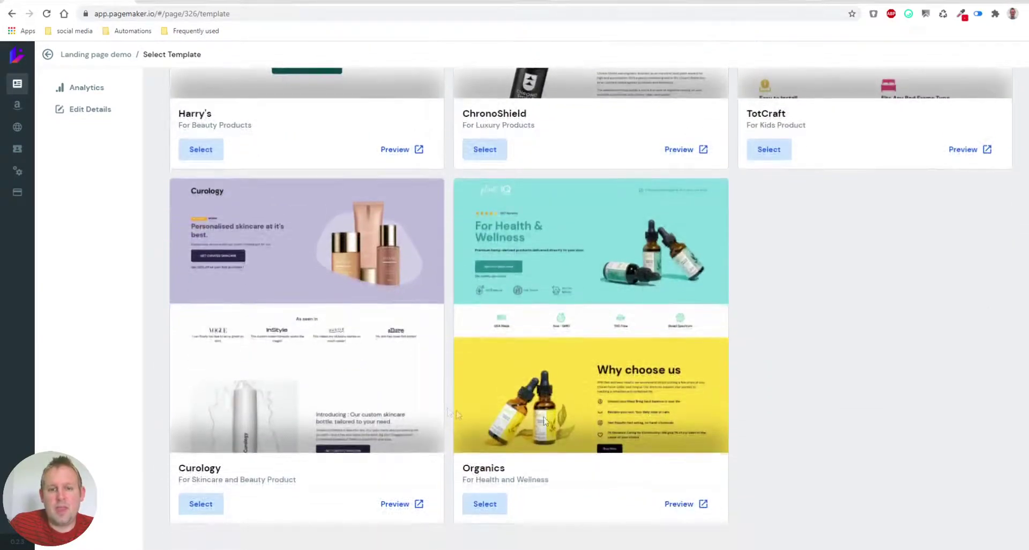
scroll(812, 336, "up", 4)
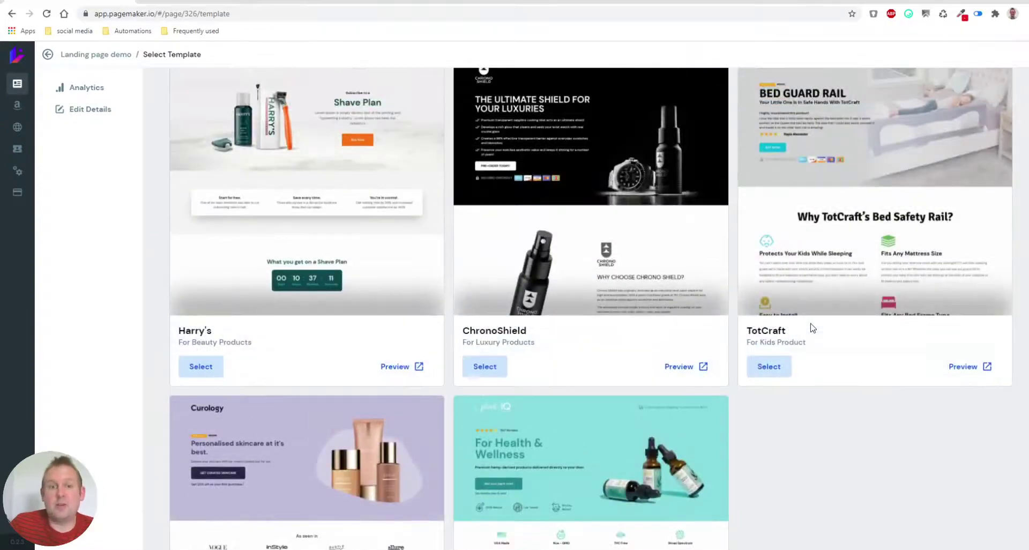
scroll(813, 328, "up", 10)
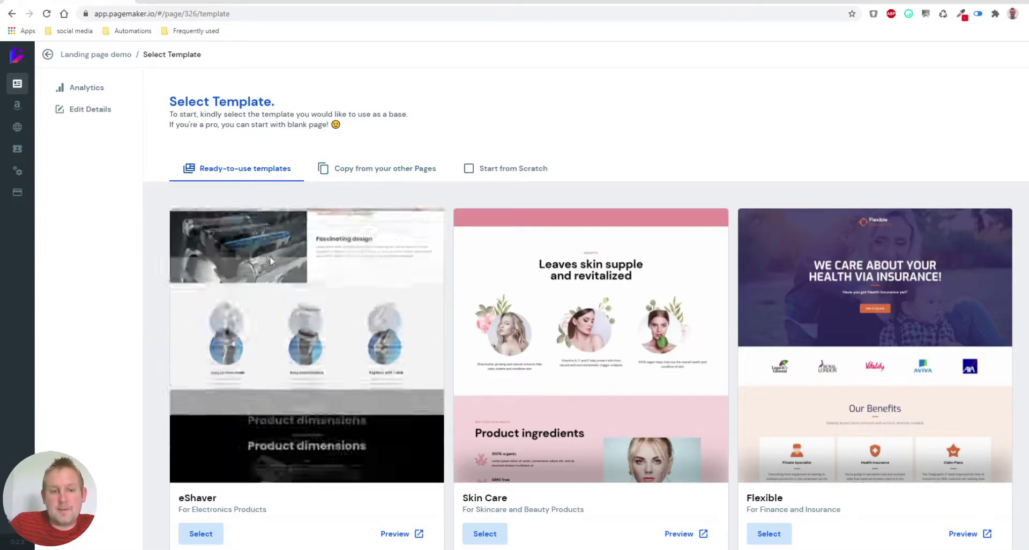
scroll(295, 300, "down", 5)
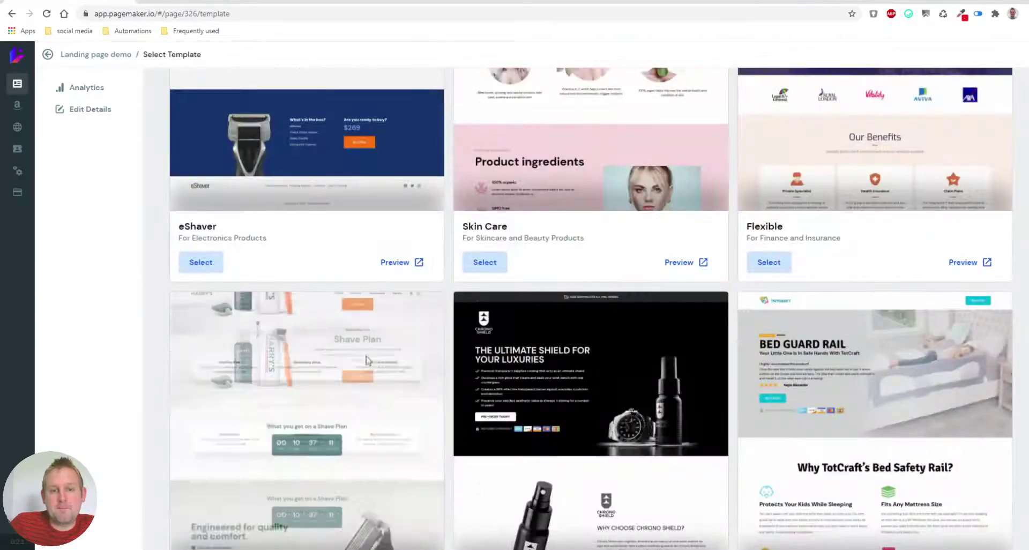
Start the landing page from scratch with a blank page instead of a ready-made template.
scroll(368, 360, "up", 5)
left_click(517, 169)
left_click(611, 278)
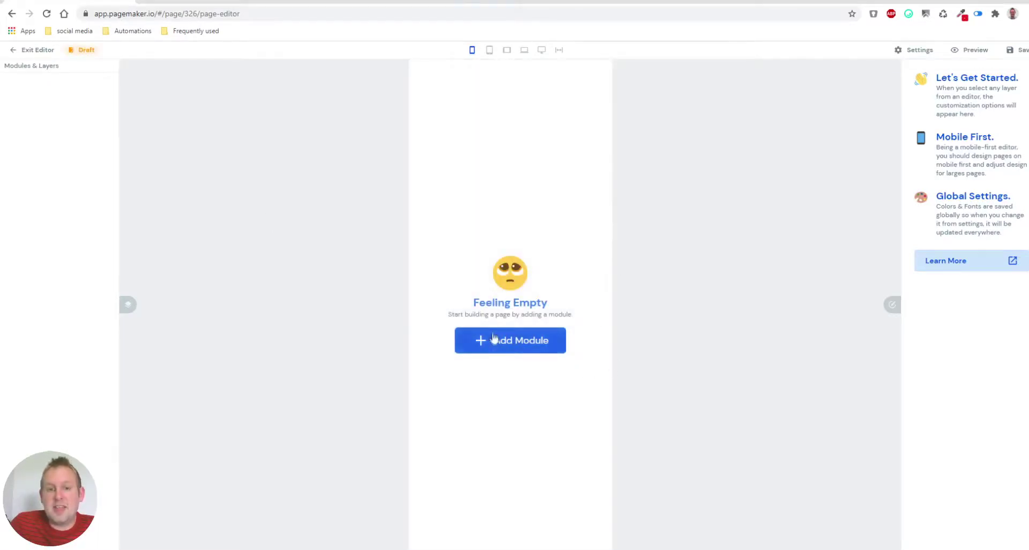
Open the module library for the empty page and examine the available Heading modules.
left_click(493, 338)
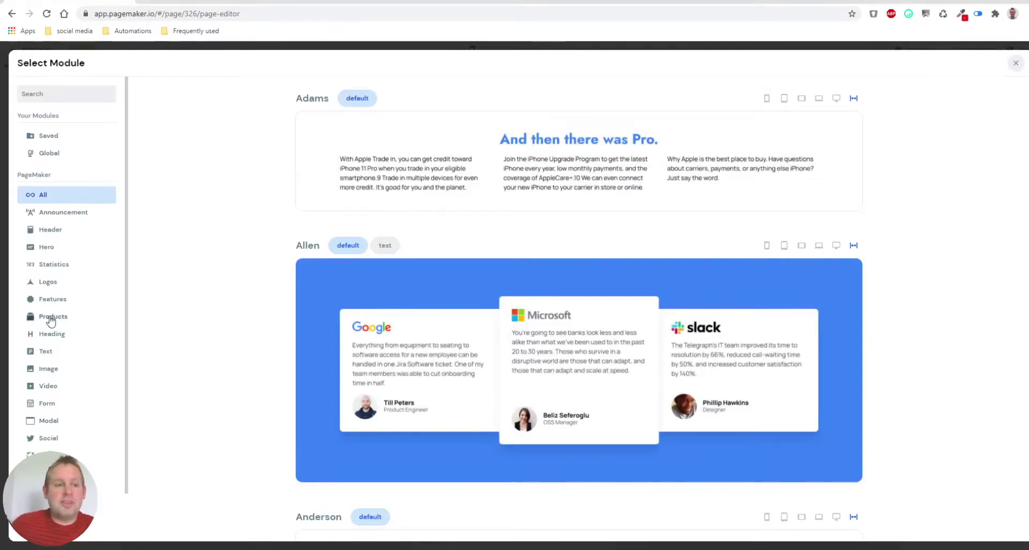
scroll(44, 264, "down", 1)
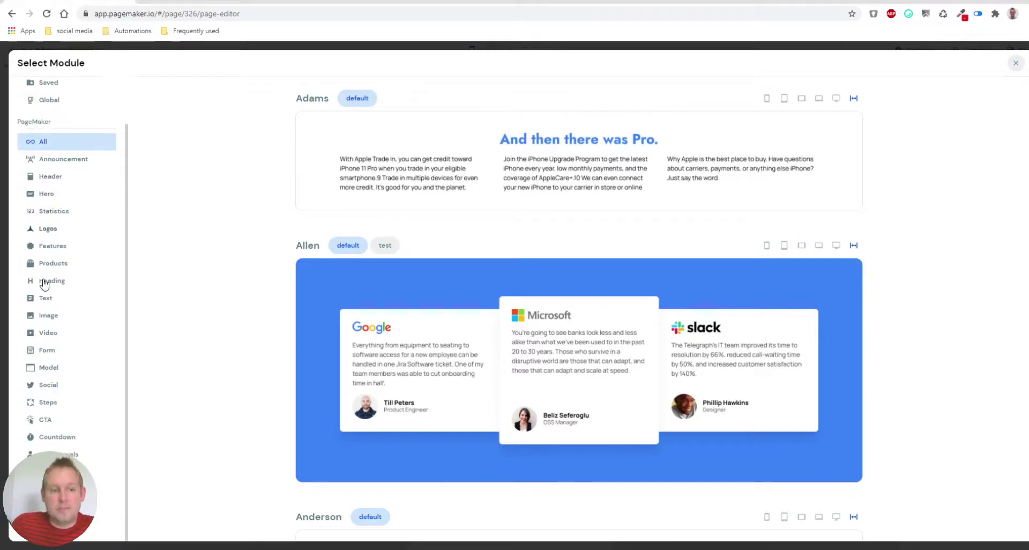
left_click(60, 302)
left_click(58, 281)
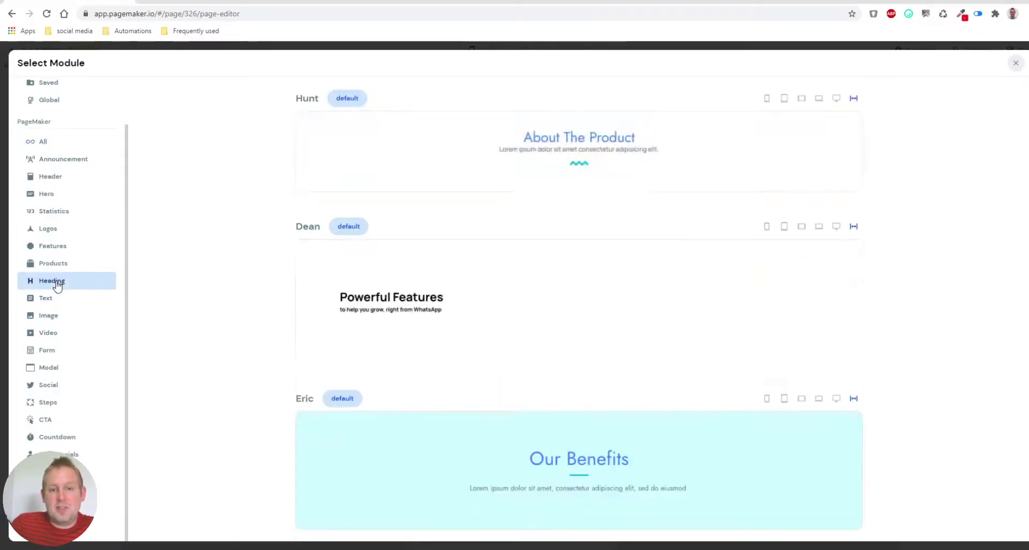
scroll(643, 279, "down", 4)
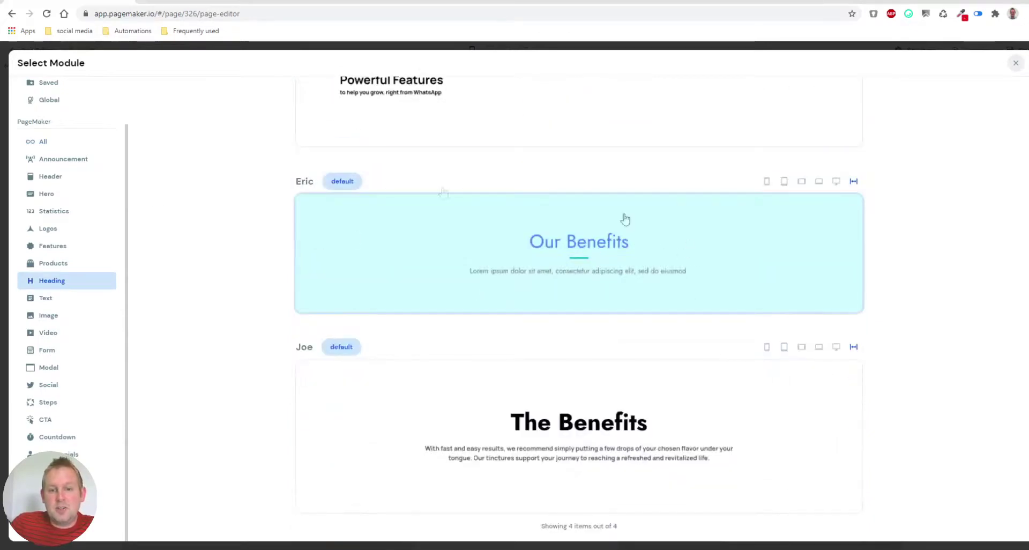
scroll(458, 219, "up", 4)
scroll(458, 220, "down", 4)
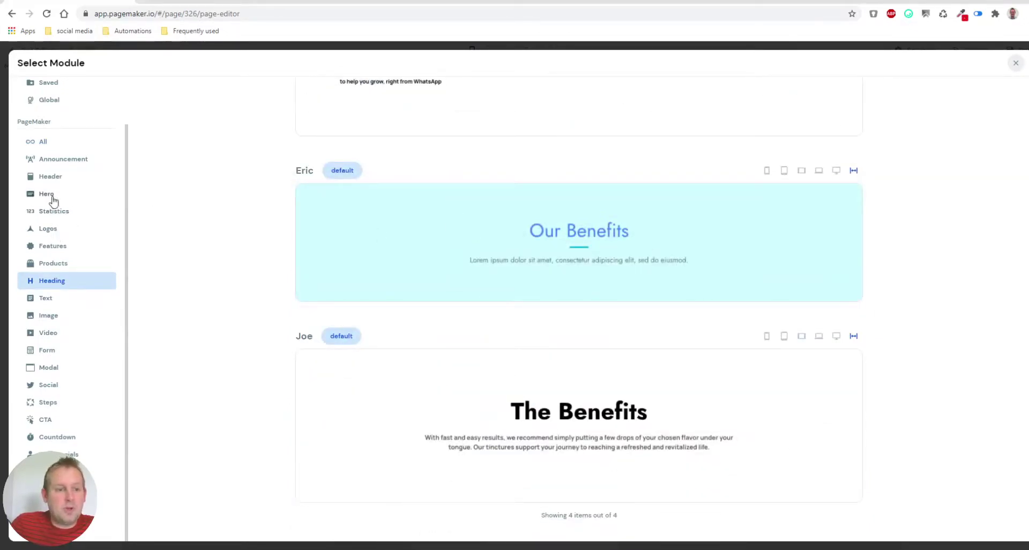
Insert the Knight module from the Hero category and show the page at desktop size.
left_click(52, 197)
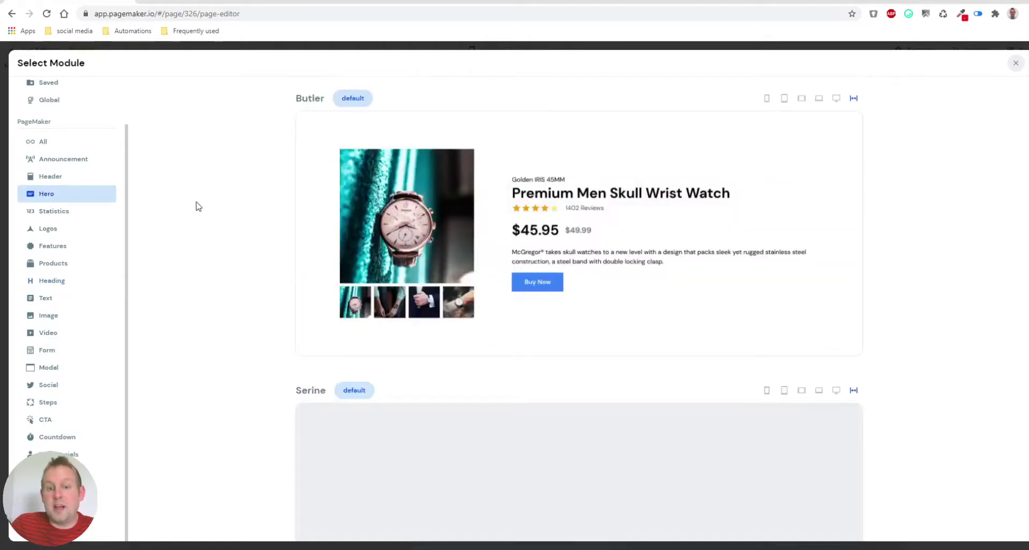
scroll(196, 206, "down", 2)
scroll(196, 206, "down", 6)
scroll(196, 206, "up", 4)
scroll(718, 169, "up", 4)
scroll(877, 356, "down", 3)
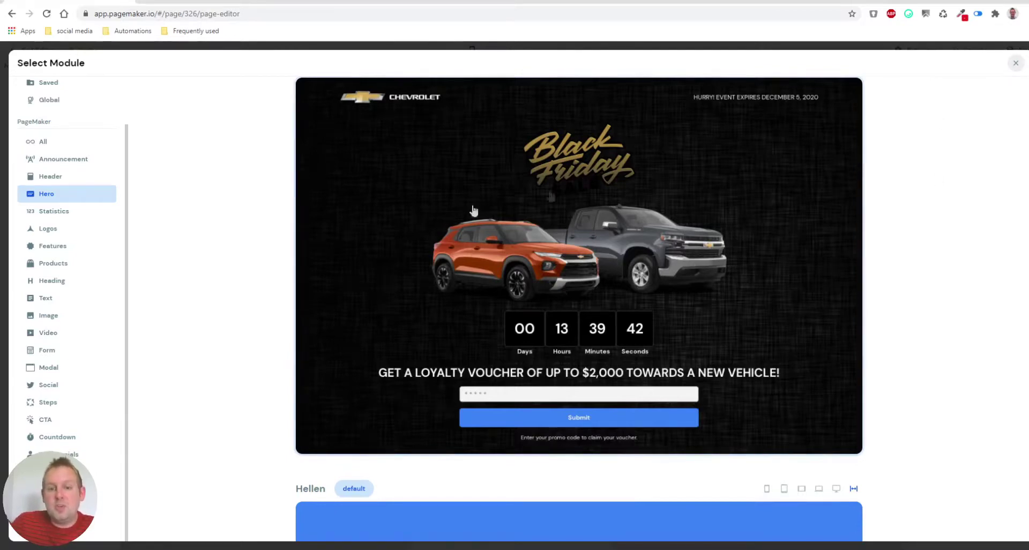
scroll(672, 336, "down", 5)
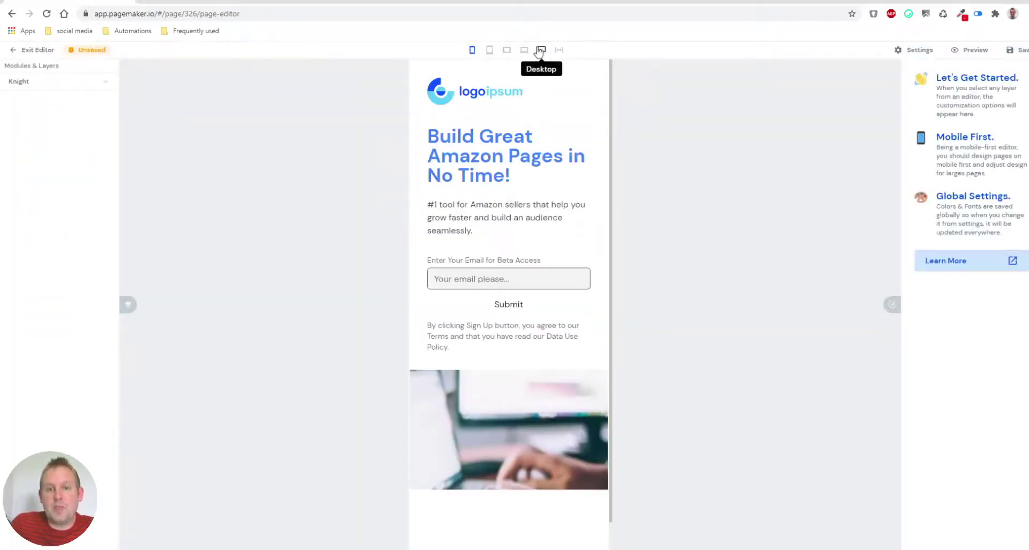
left_click(541, 49)
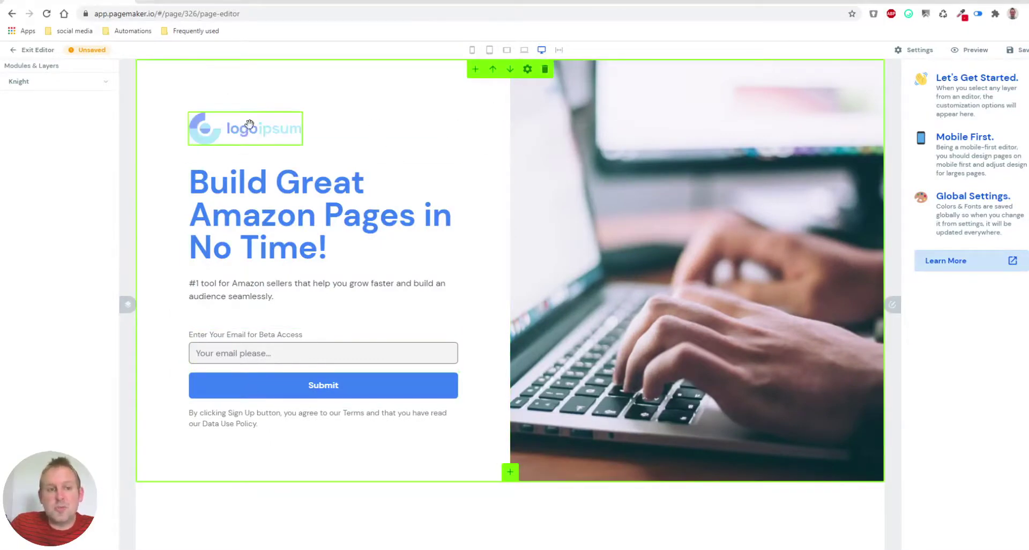
Replace the hero's logo with an uploaded blue chat-bubble image and set its width to 32.
left_click(295, 123)
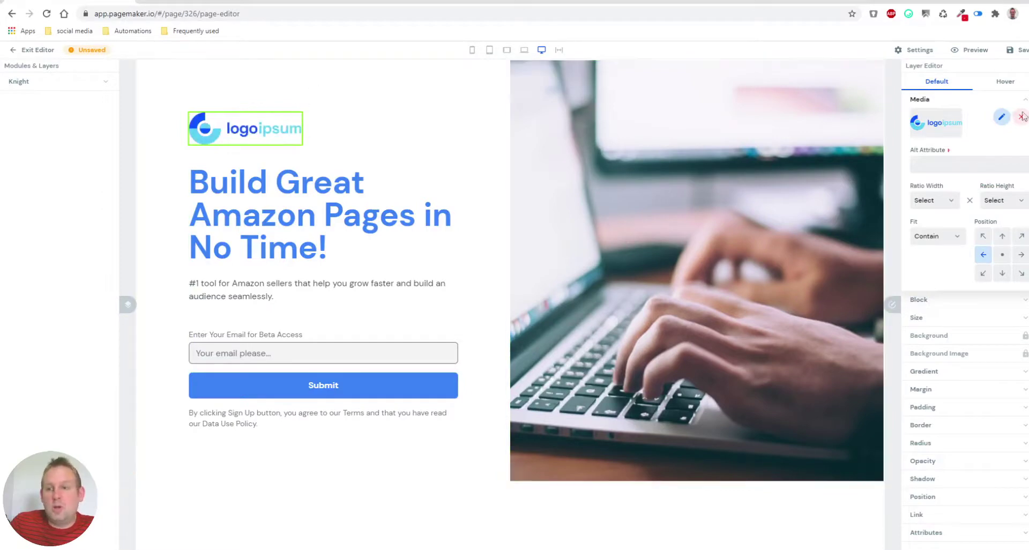
left_click(1002, 116)
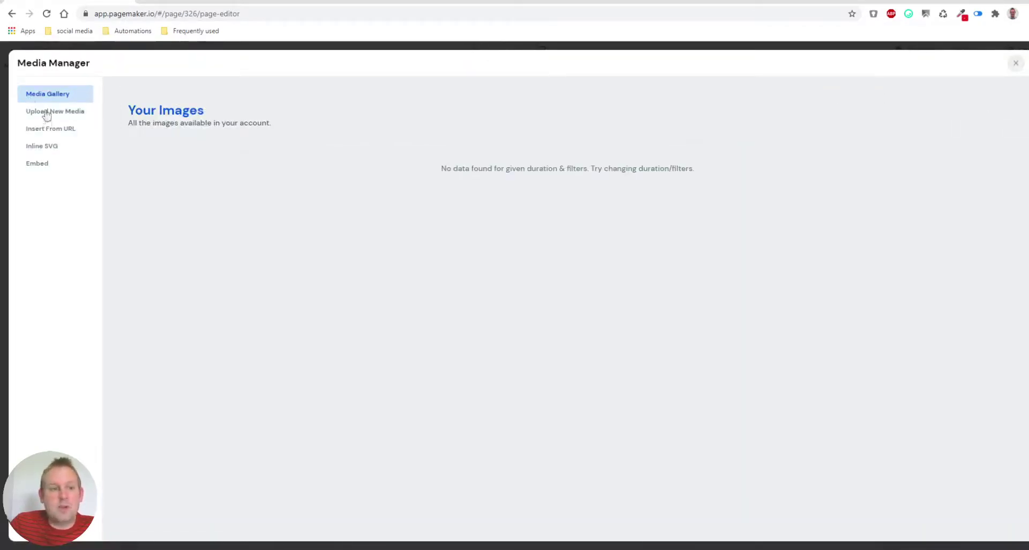
left_click(49, 112)
left_click(188, 397)
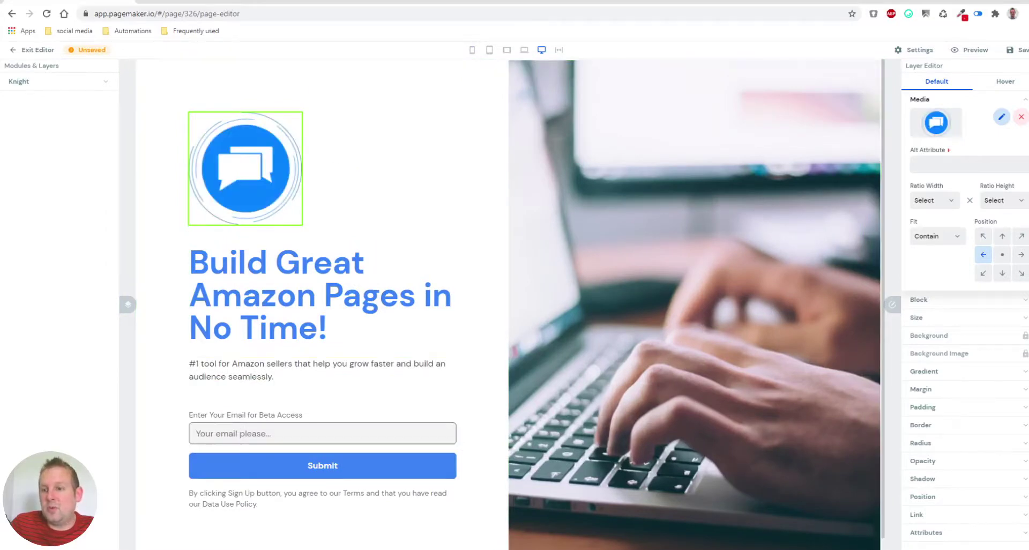
left_click(967, 318)
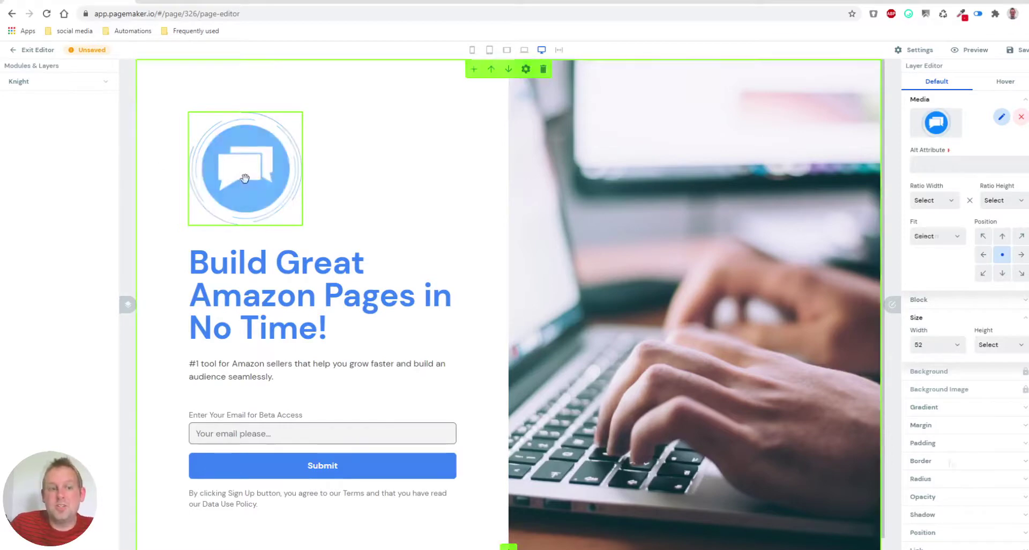
type("32")
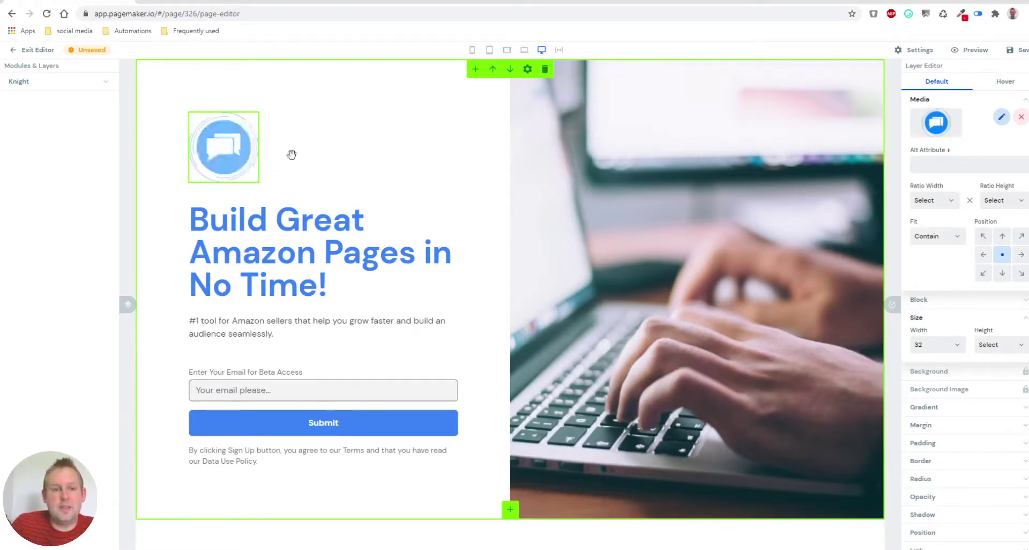
Change the headline to "Signup now to receive your offer" and the paragraph to "Just signup with your best email below to get early access to our newest platform".
left_click(340, 328)
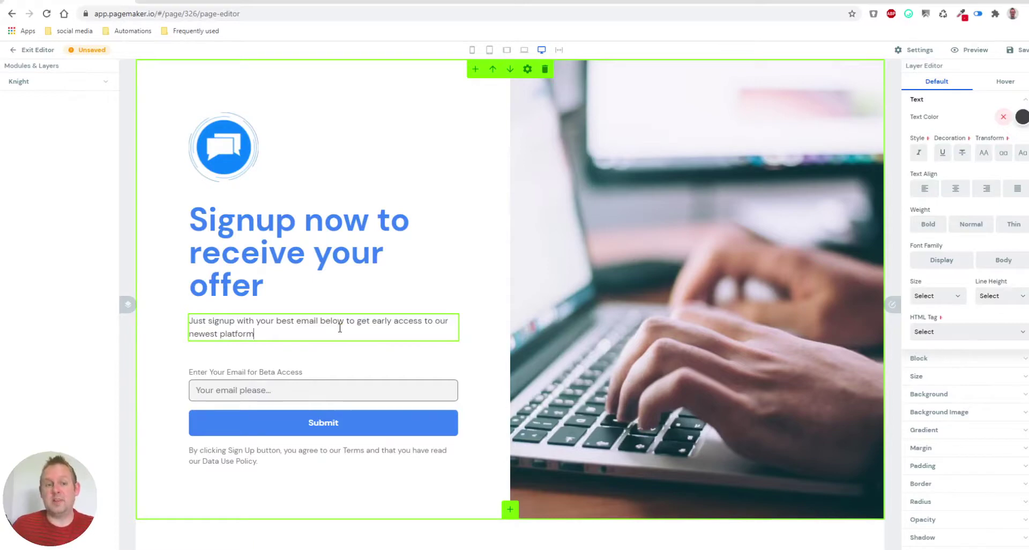
Examine the editing options of the email label, the signup form and its Submit button.
left_click(269, 381)
left_click(334, 374)
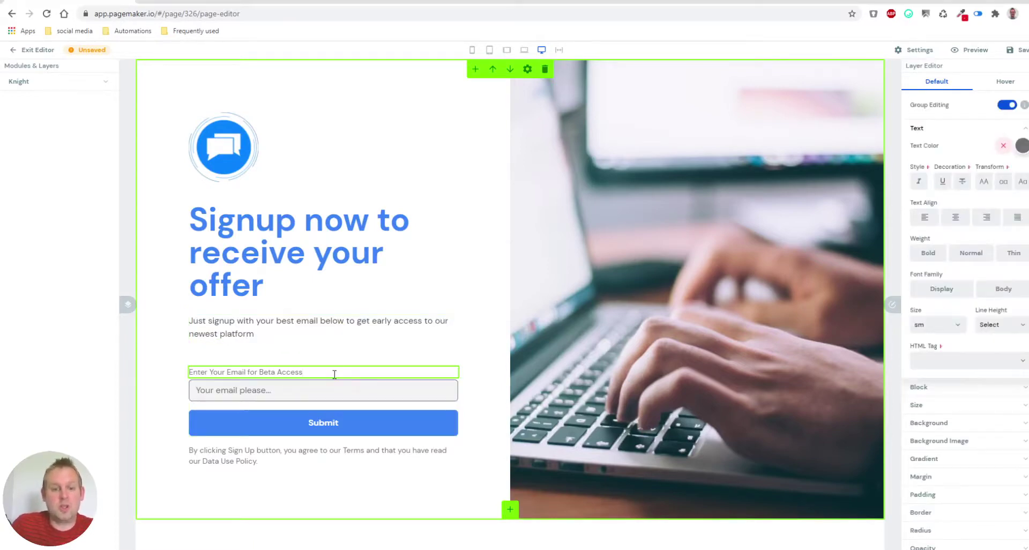
left_click(279, 391)
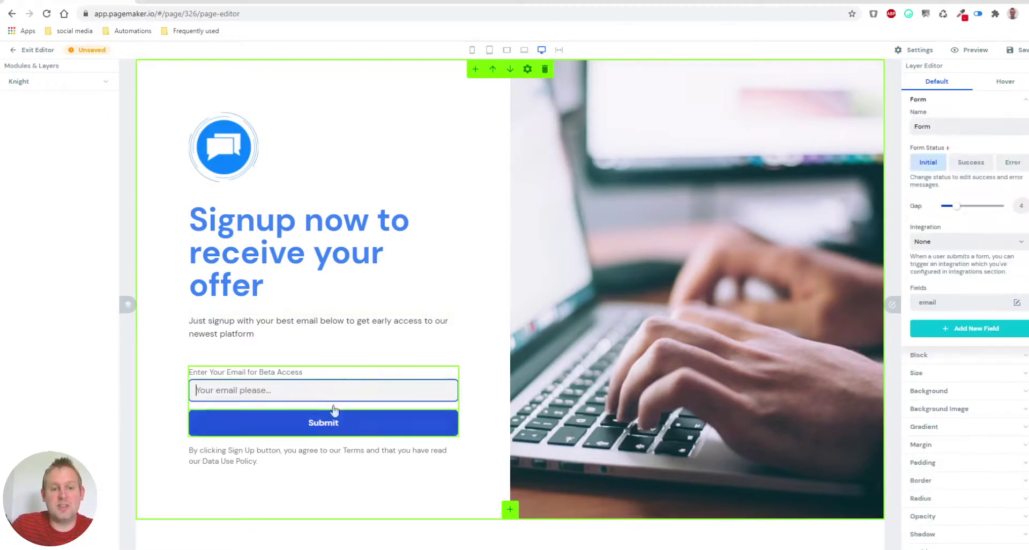
left_click(335, 426)
left_click(394, 430)
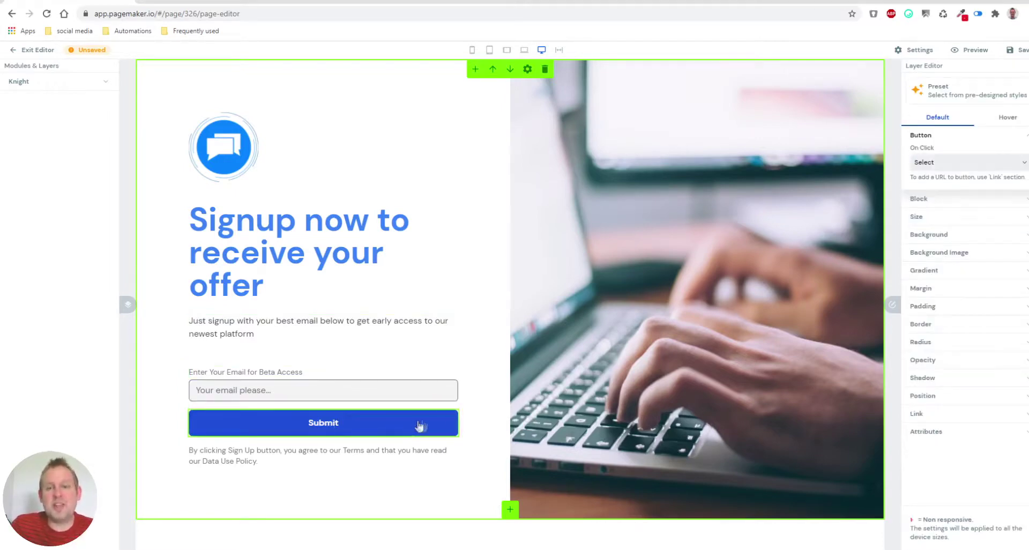
Insert the Jessie module from the Image category below the Knight hero section.
left_click(513, 515)
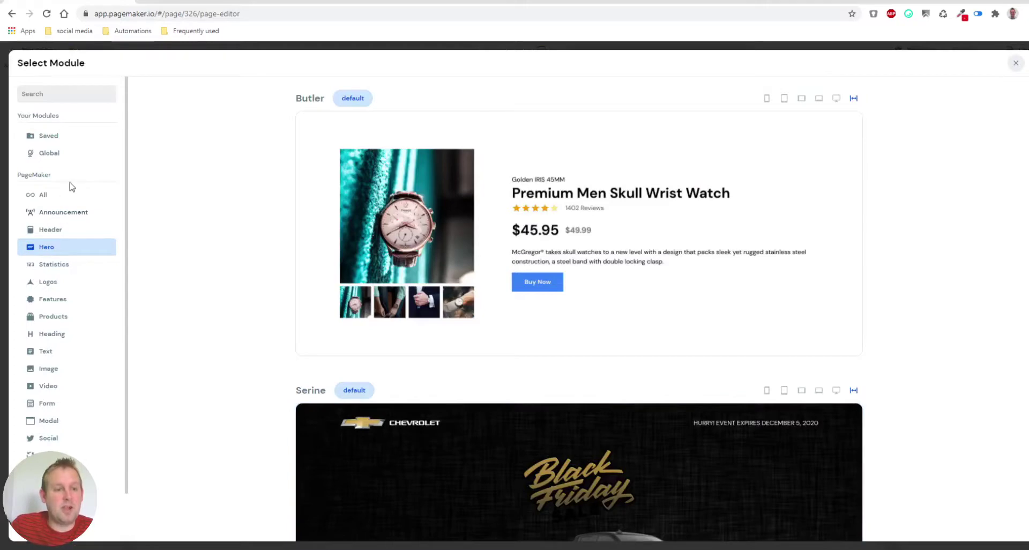
left_click(64, 213)
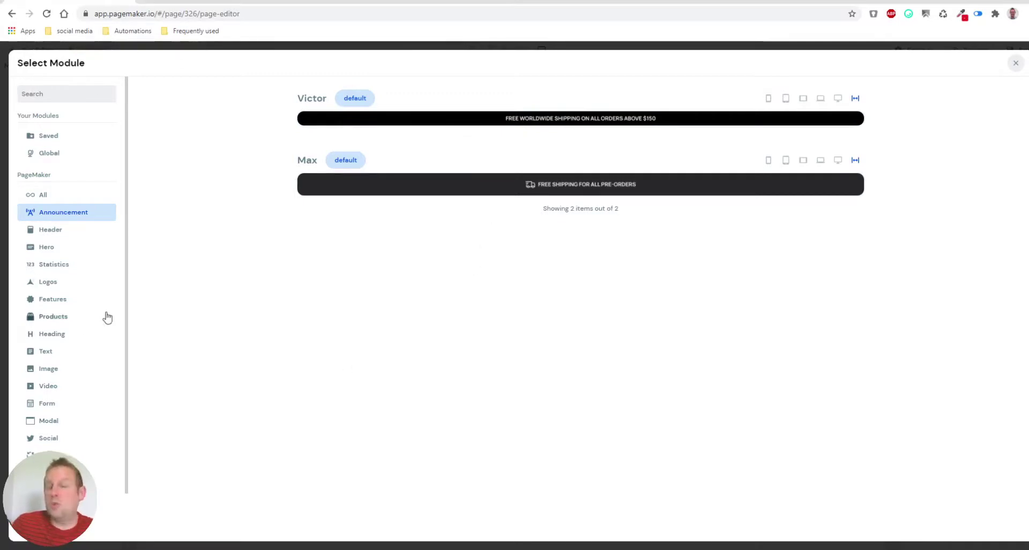
left_click(82, 321)
scroll(588, 290, "down", 4)
scroll(616, 172, "up", 3)
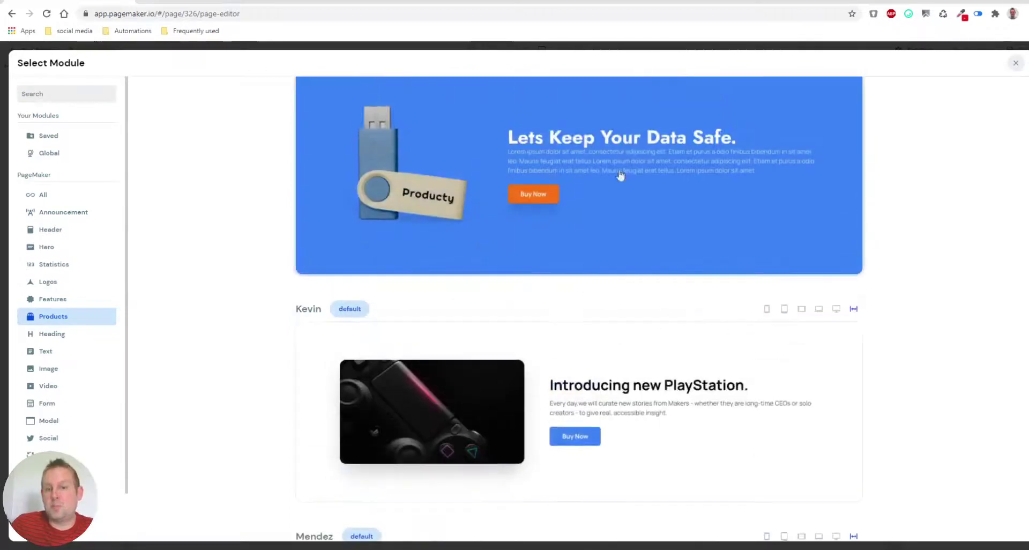
left_click(50, 374)
scroll(526, 356, "down", 1)
scroll(526, 356, "up", 1)
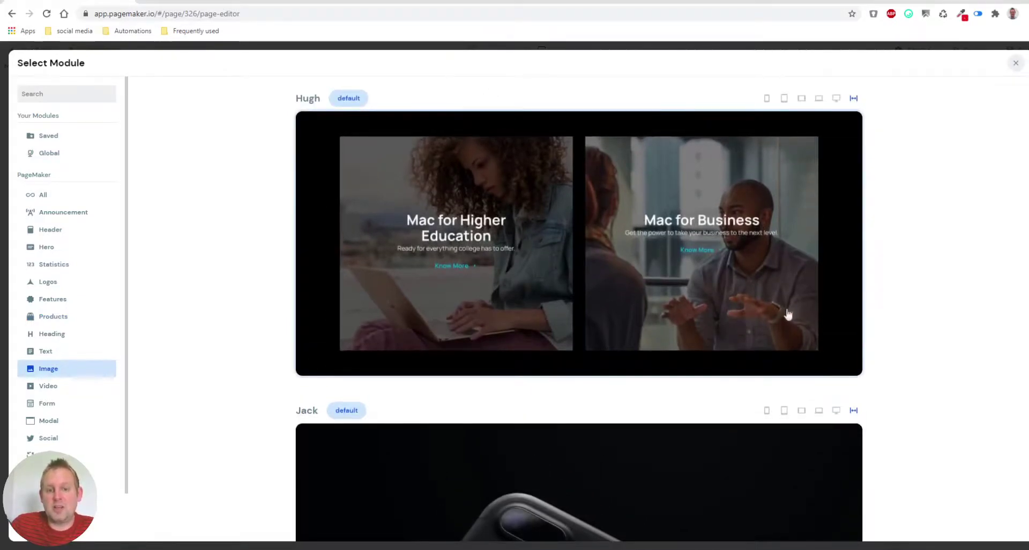
scroll(771, 311, "down", 12)
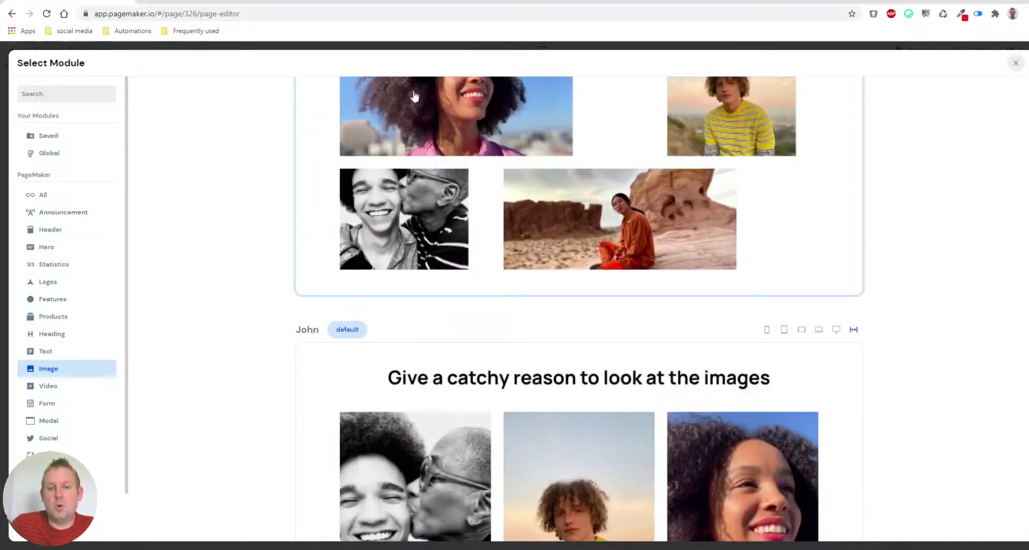
scroll(534, 287, "up", 2)
left_click(583, 224)
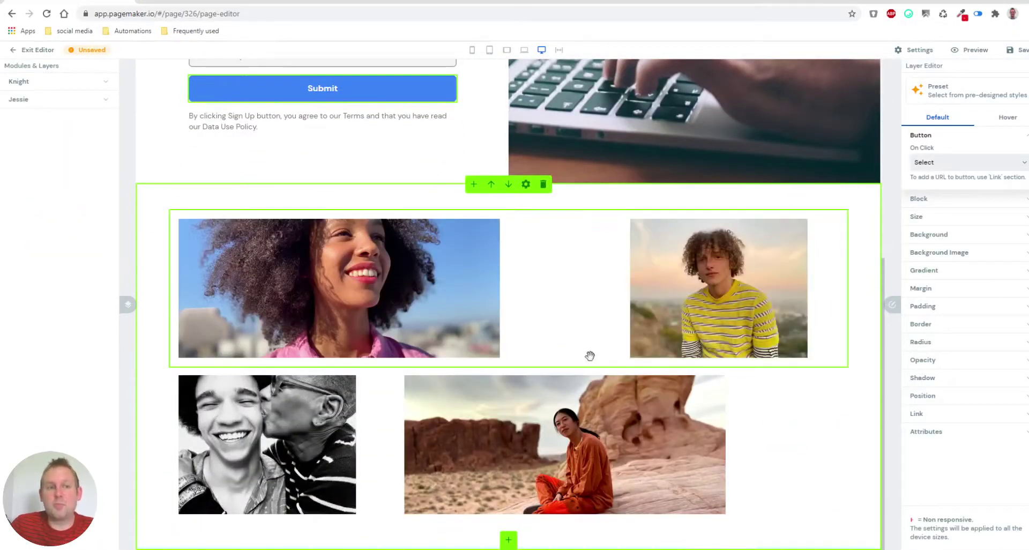
Insert the Jessica PlayStation module from the Countdown category below the image gallery.
left_click(509, 539)
scroll(64, 439, "down", 1)
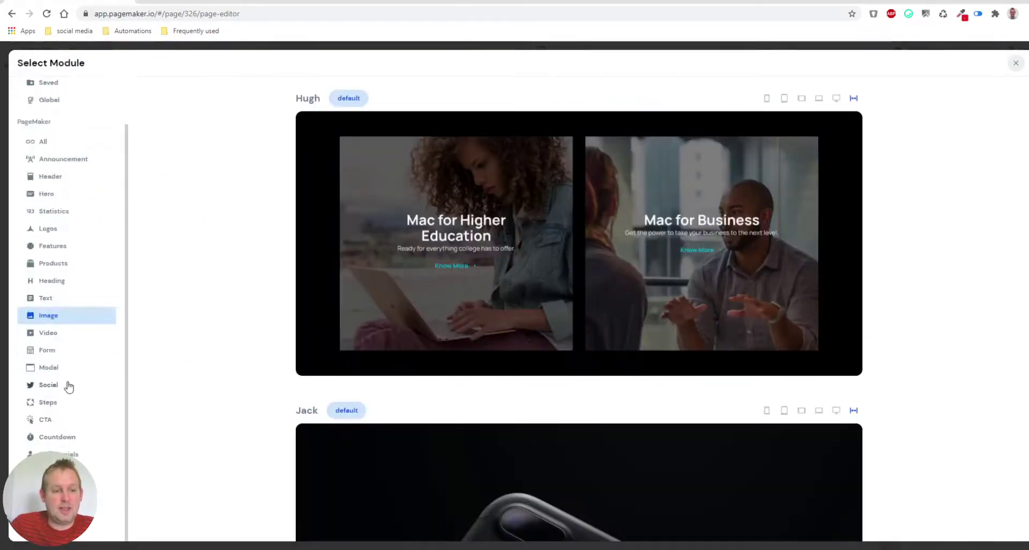
left_click(65, 439)
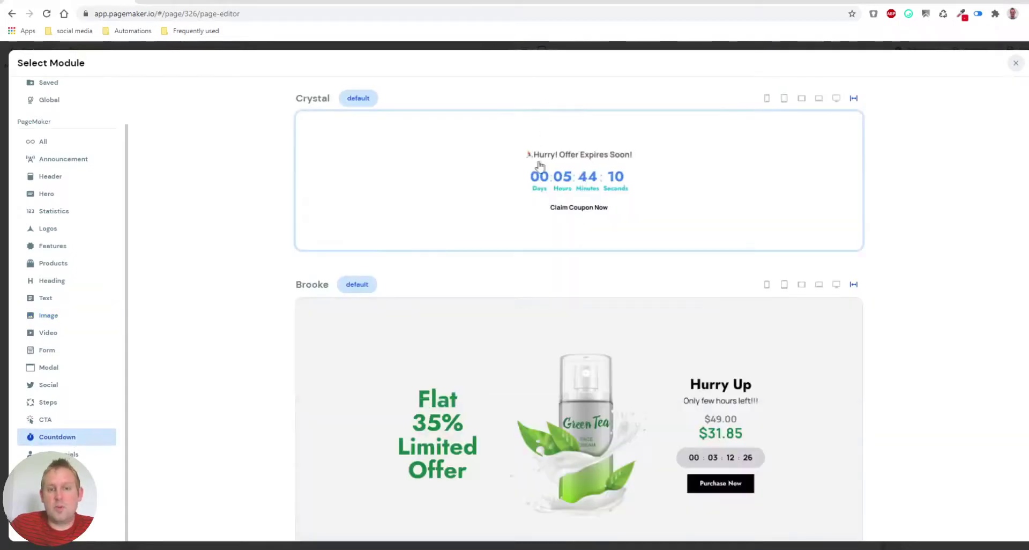
scroll(536, 192, "down", 5)
scroll(645, 225, "down", 2)
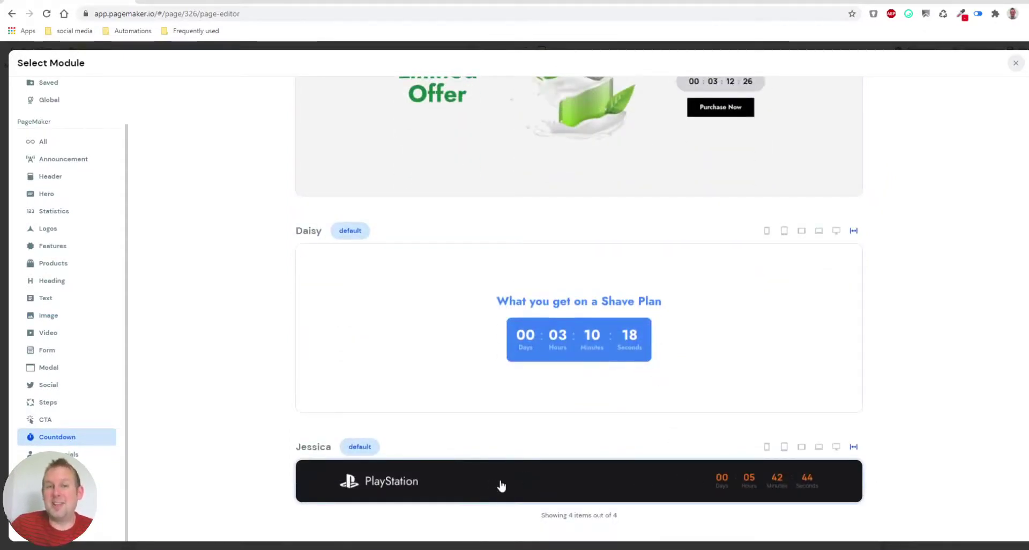
left_click(543, 494)
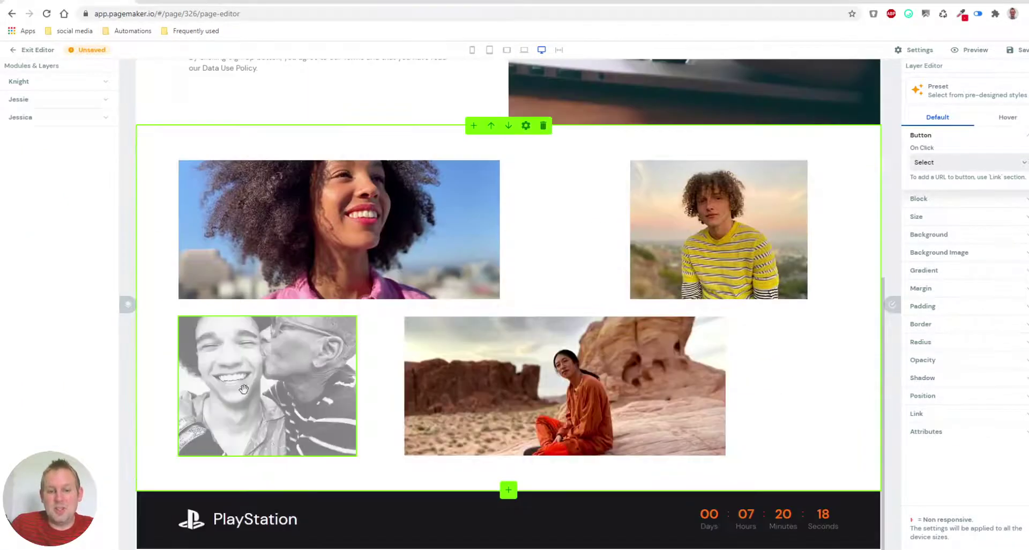
Open the module library from below the image gallery and look through the footer modules.
left_click(507, 484)
scroll(478, 168, "down", 4)
scroll(478, 175, "down", 3)
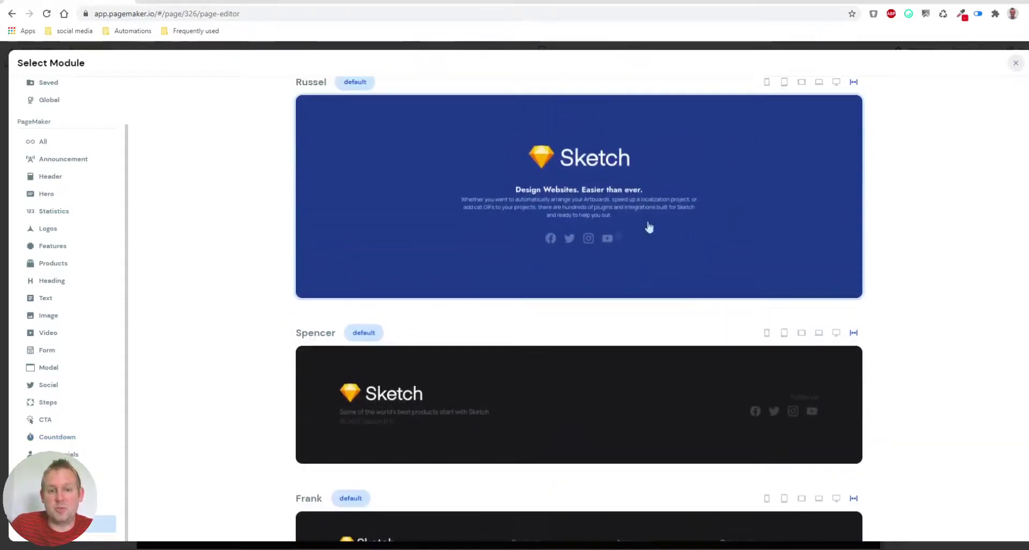
scroll(724, 258, "down", 3)
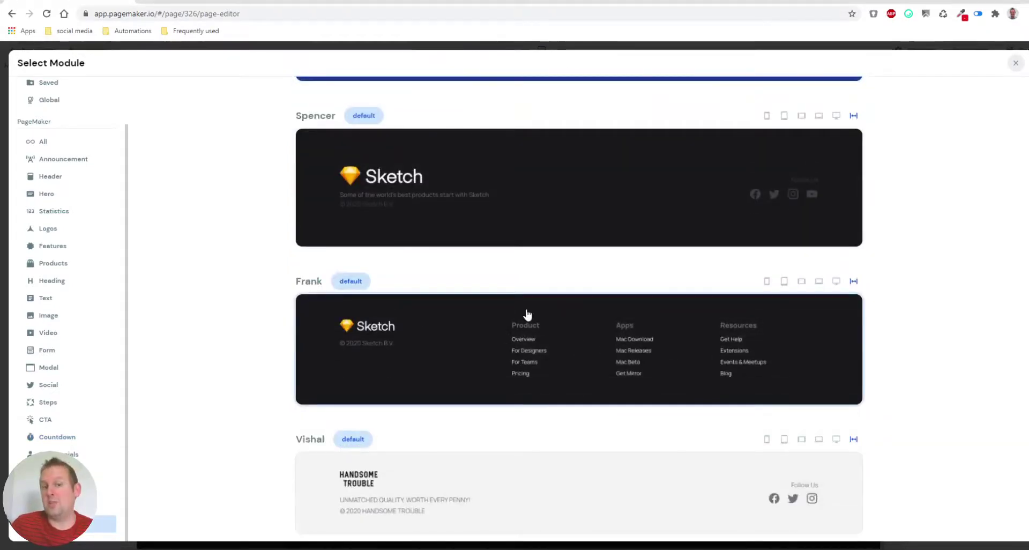